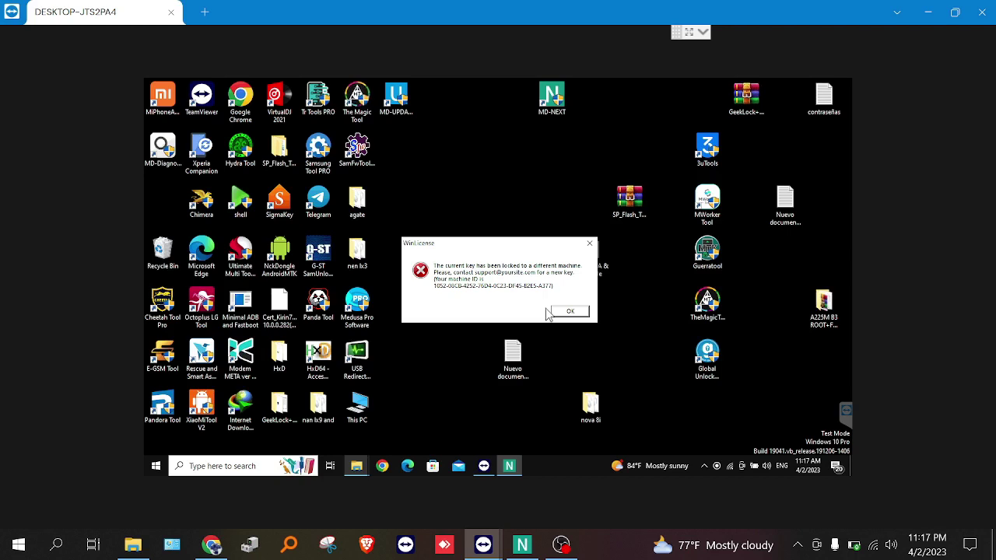
- Minimize the TeamViewer session and refresh the local desktop
click(929, 13)
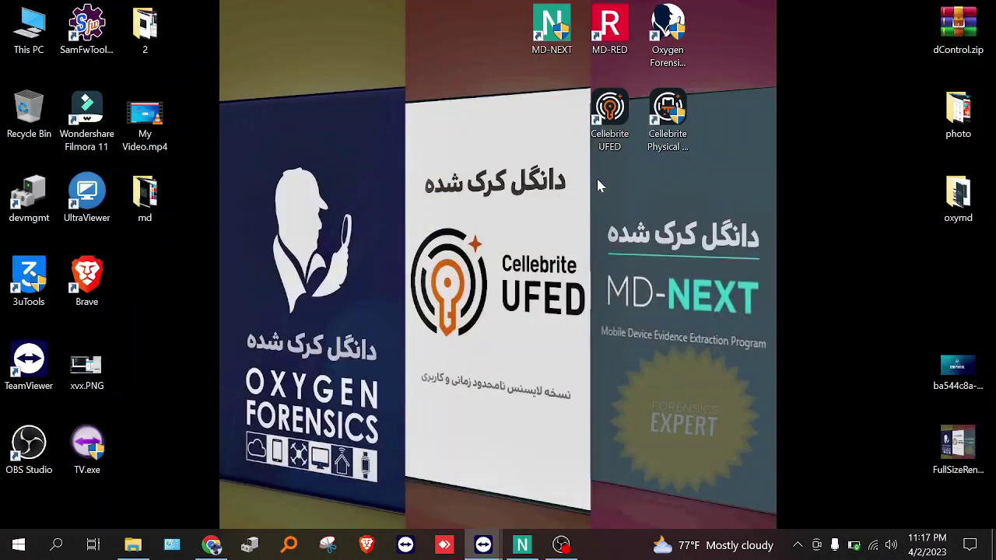
right_click(597, 179)
click(630, 224)
- Launch WLGen_mdnext.exe from the MD-NEXT 1.92.4 Keygen EXE folder and open its License Manager
click(133, 545)
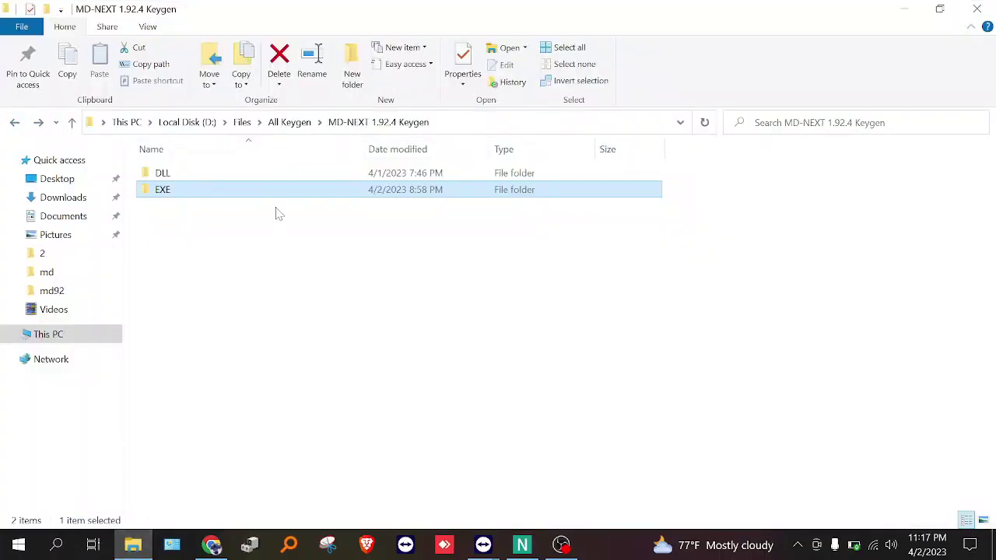
double_click(281, 190)
double_click(173, 322)
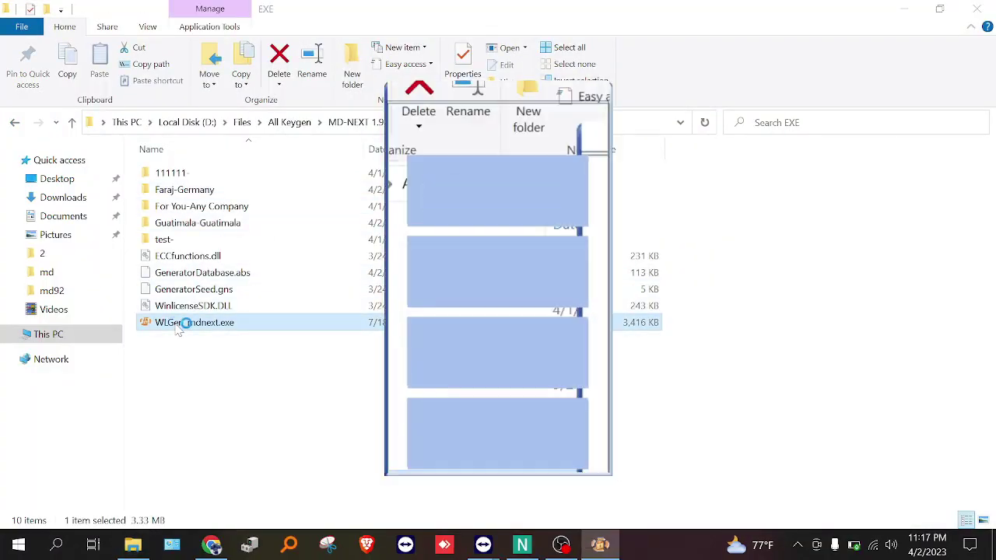
click(477, 199)
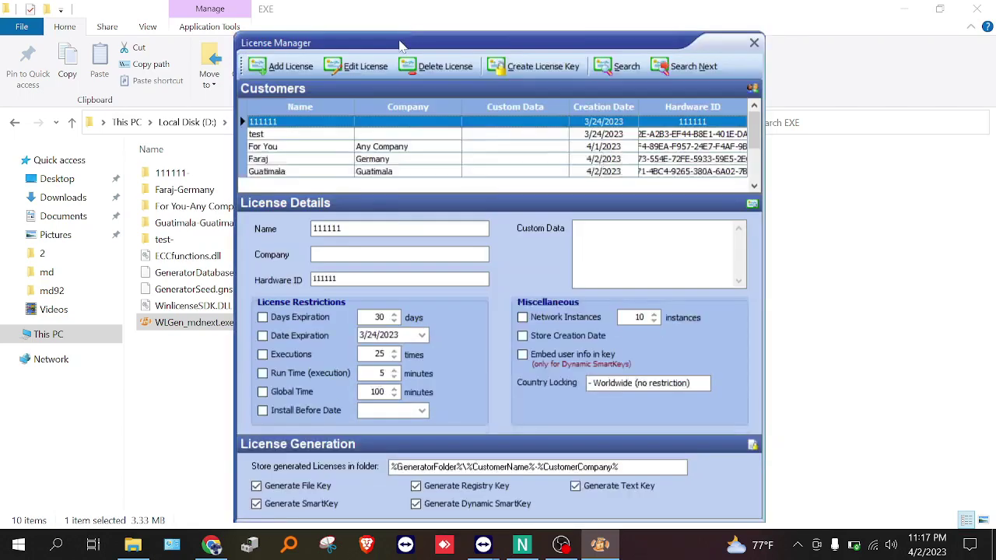
- Save a new 'Forensic Expert' license with a company name and the pasted hardware ID, then reopen it for editing
click(268, 67)
text(Fo)
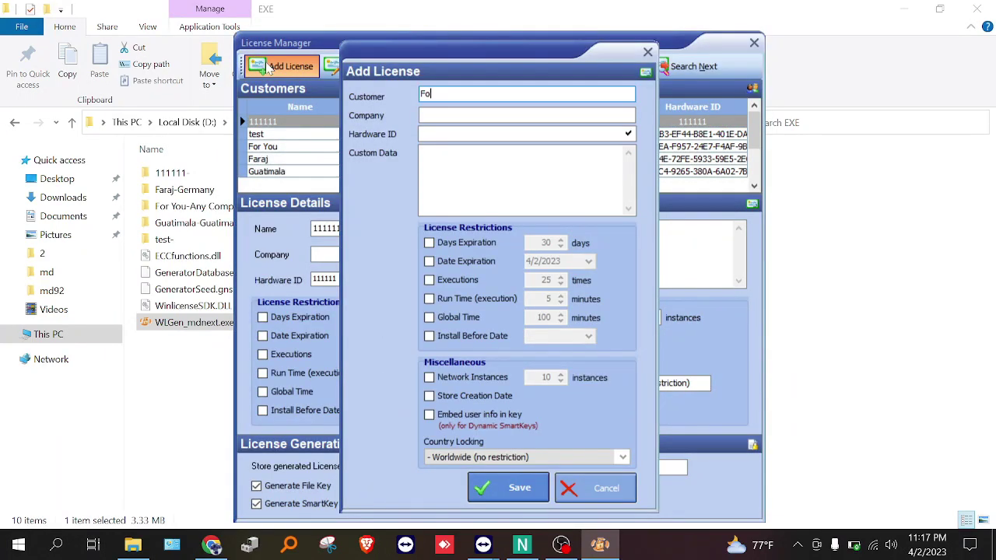
text(rensic Expert)
key(Tab)
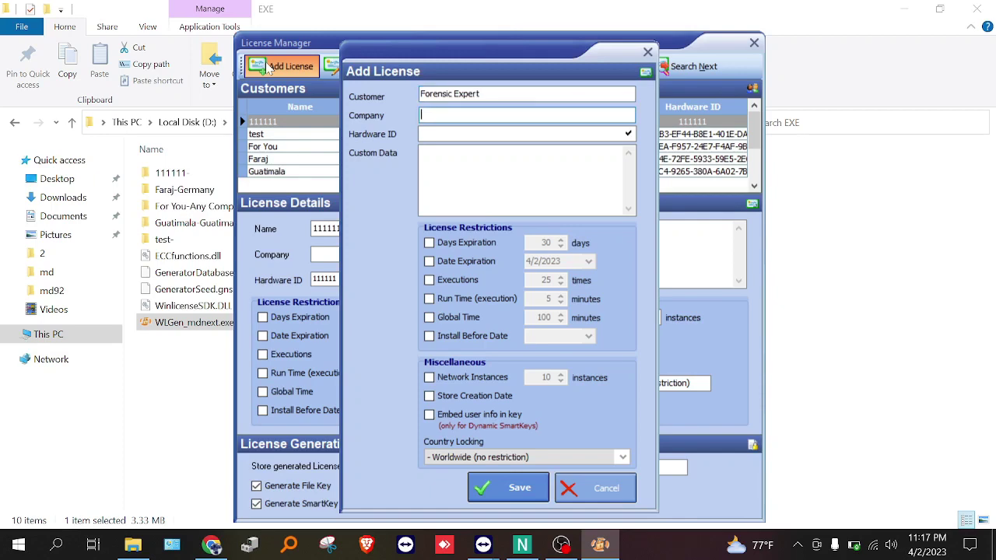
text(Richard)
key(Tab)
text(1052-08CB-4252-76D4-0C23-DF45-B2E5-A377)
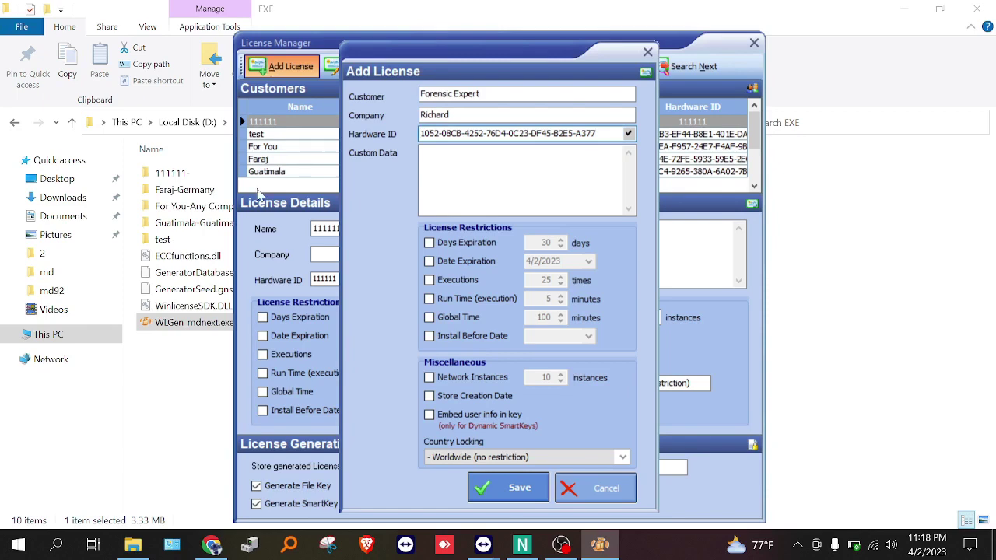
click(514, 488)
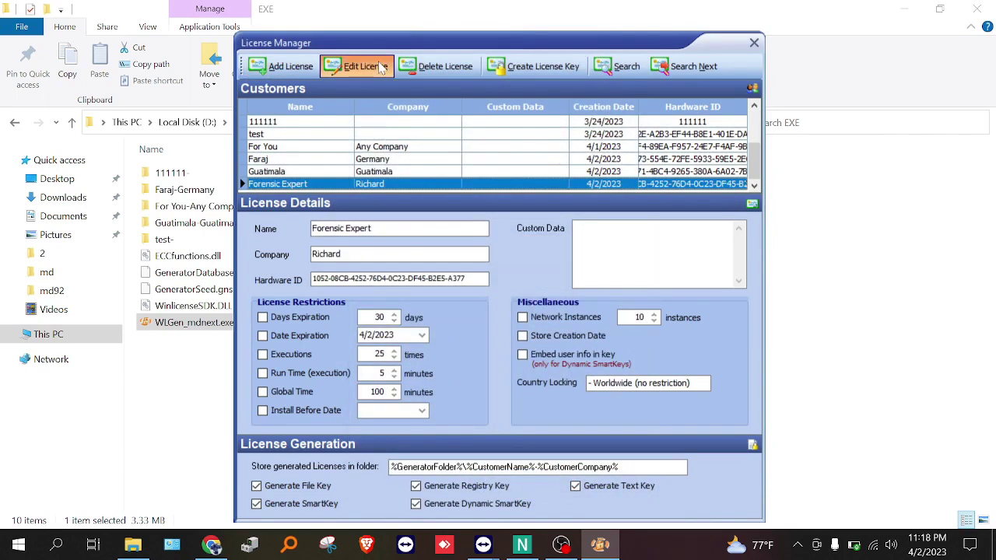
click(381, 68)
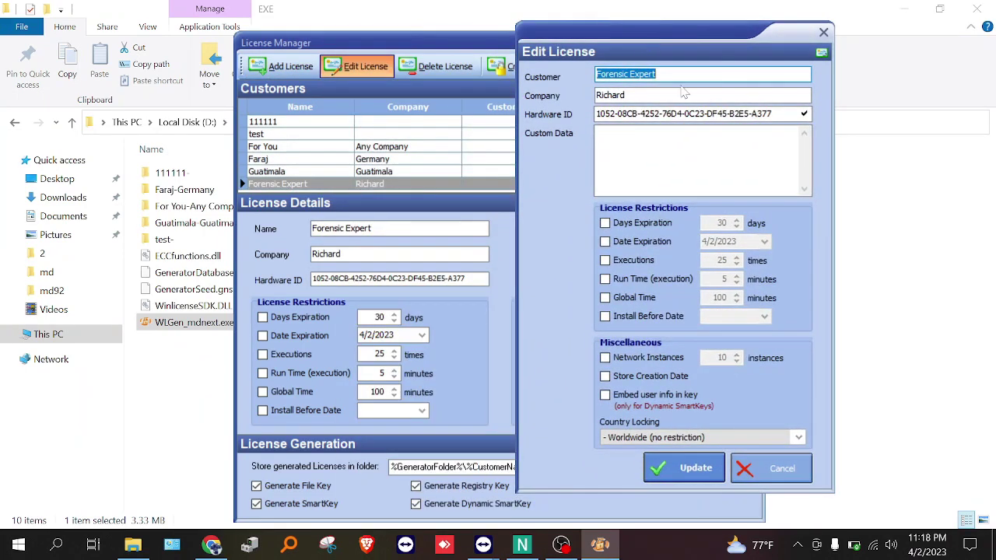
key(End)
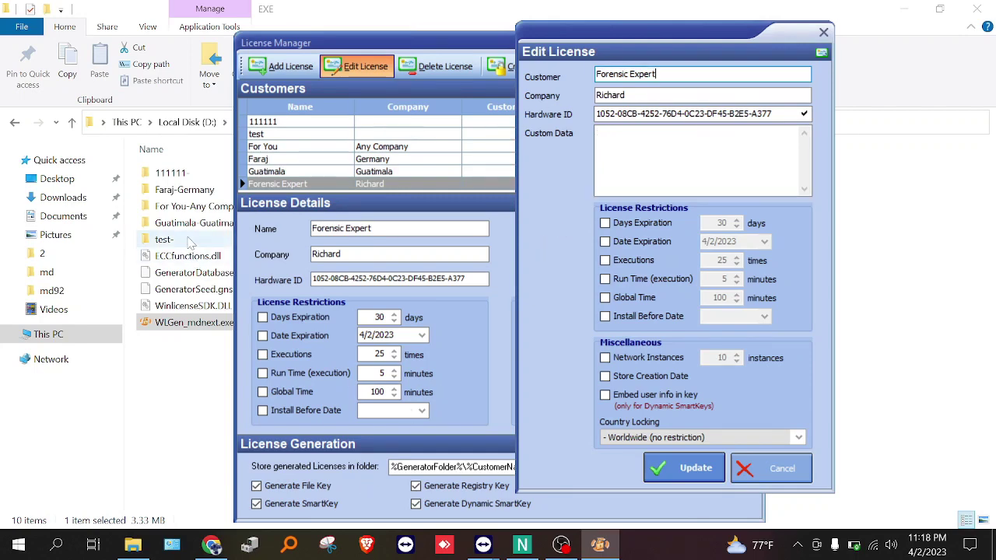
- Update the Forensic Expert license, create its license key files, and close the generator
click(659, 469)
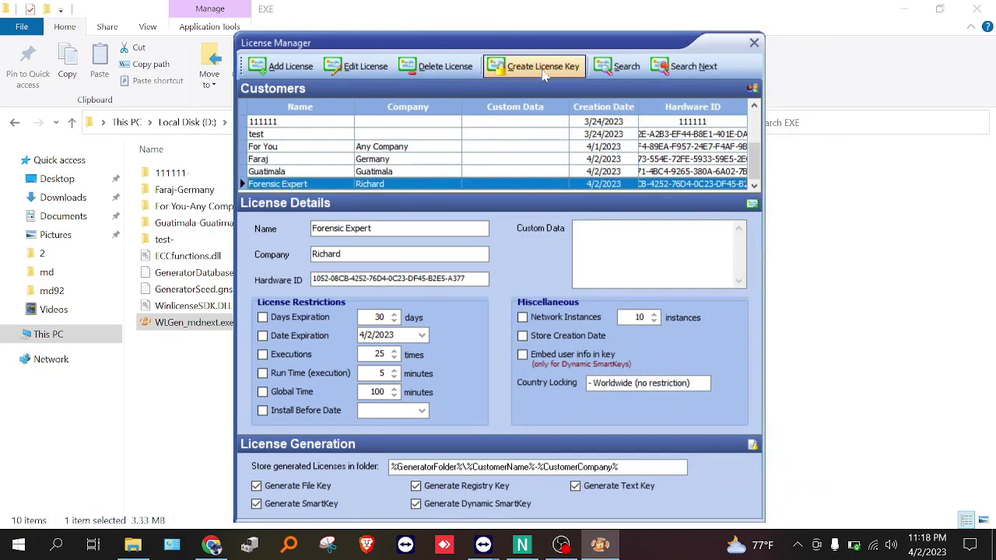
click(541, 67)
click(623, 332)
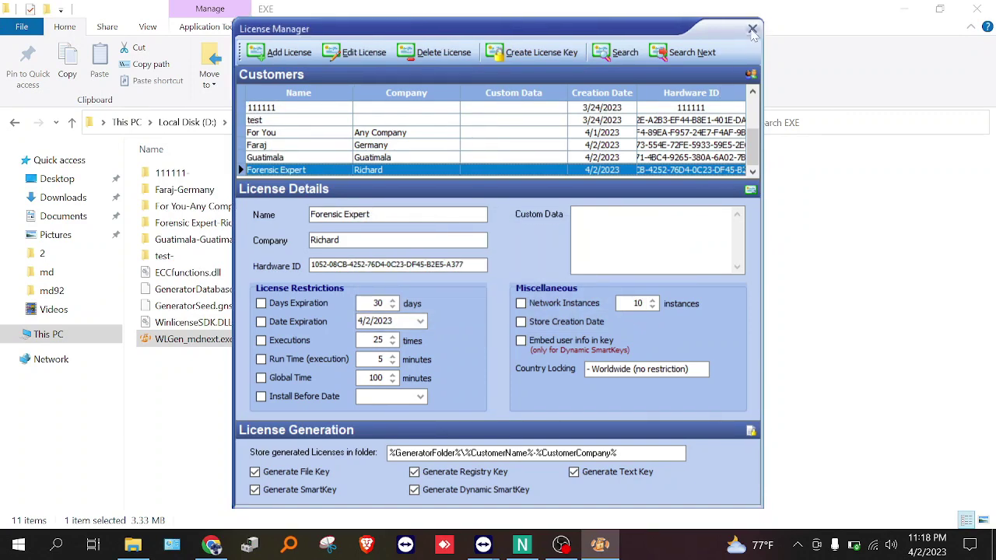
click(754, 43)
click(604, 87)
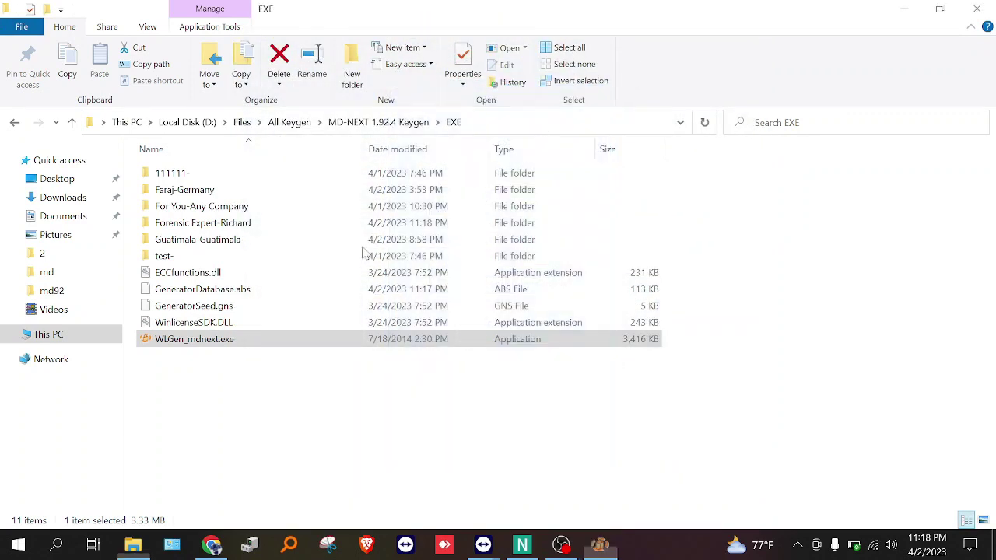
- Copy mdnext.dat from the new Forensic Expert license folder
double_click(195, 224)
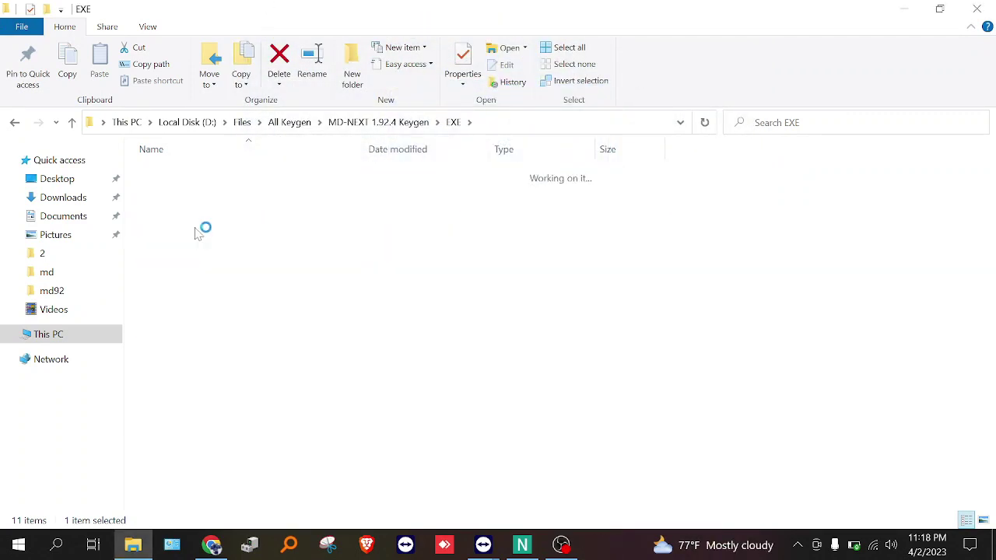
click(191, 228)
right_click(190, 229)
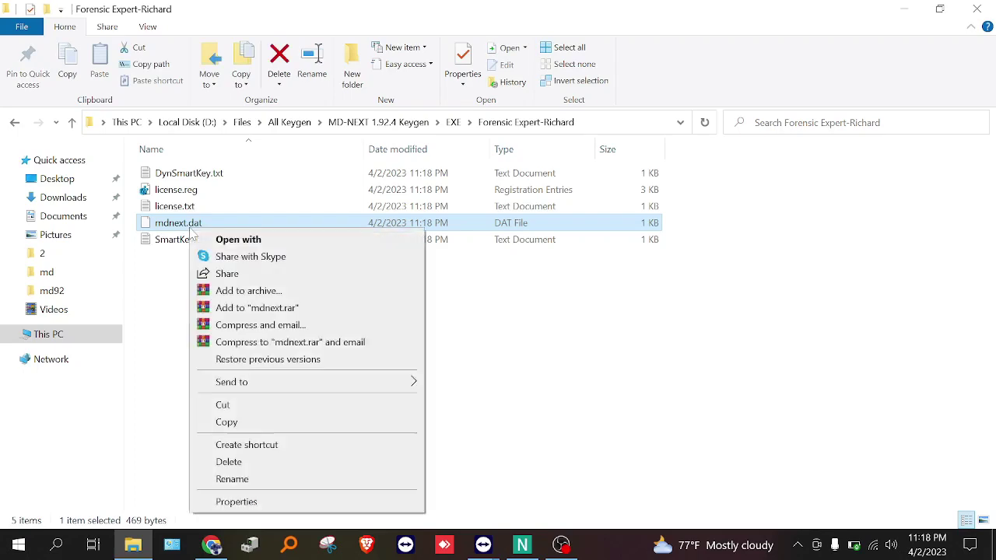
click(226, 421)
click(212, 544)
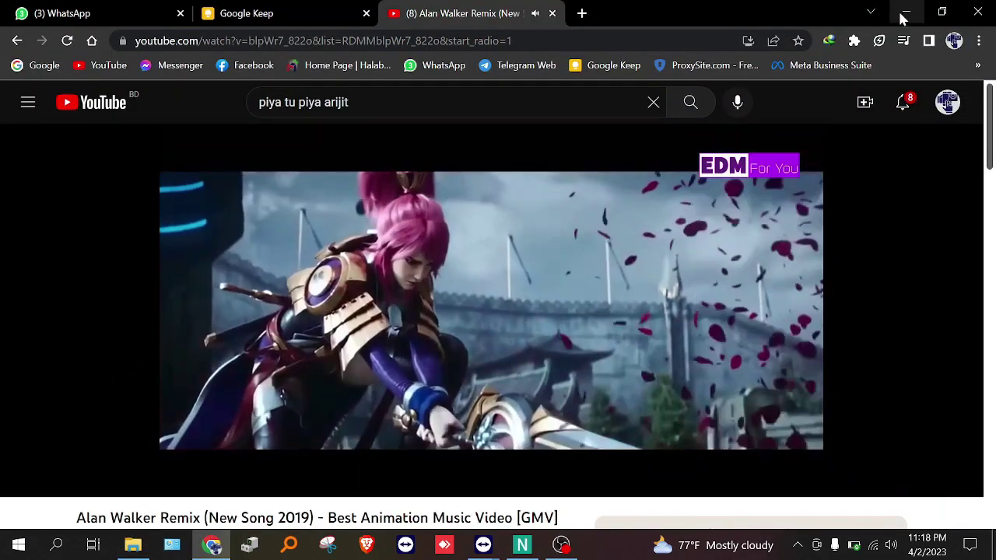
- Minimize File Explorer, refresh the desktop, and return to the TeamViewer remote session
click(906, 13)
click(908, 9)
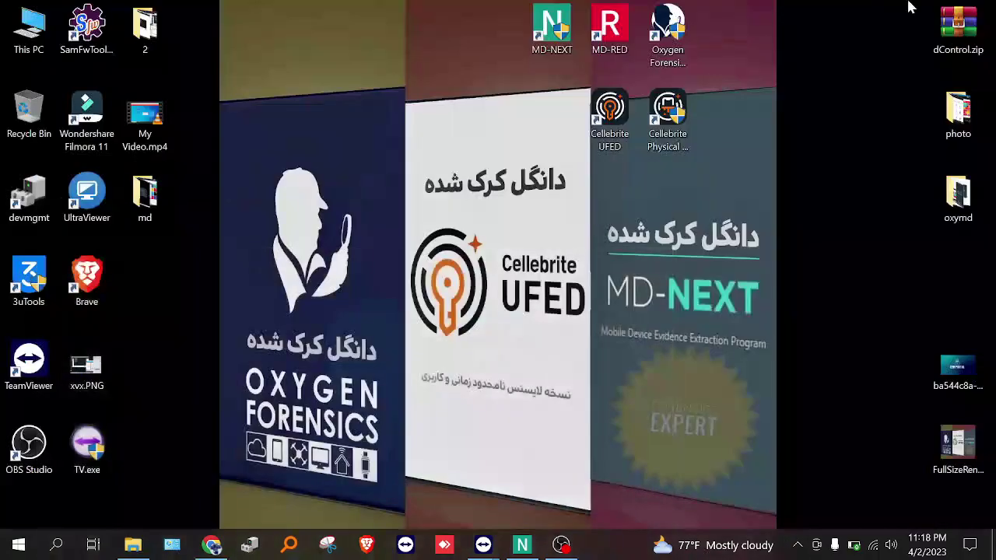
right_click(575, 251)
click(603, 295)
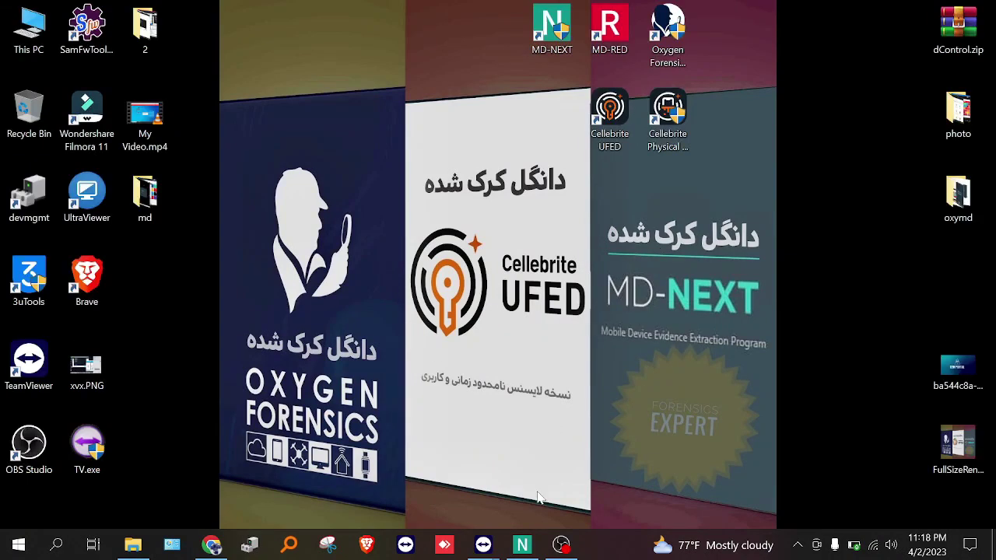
click(483, 545)
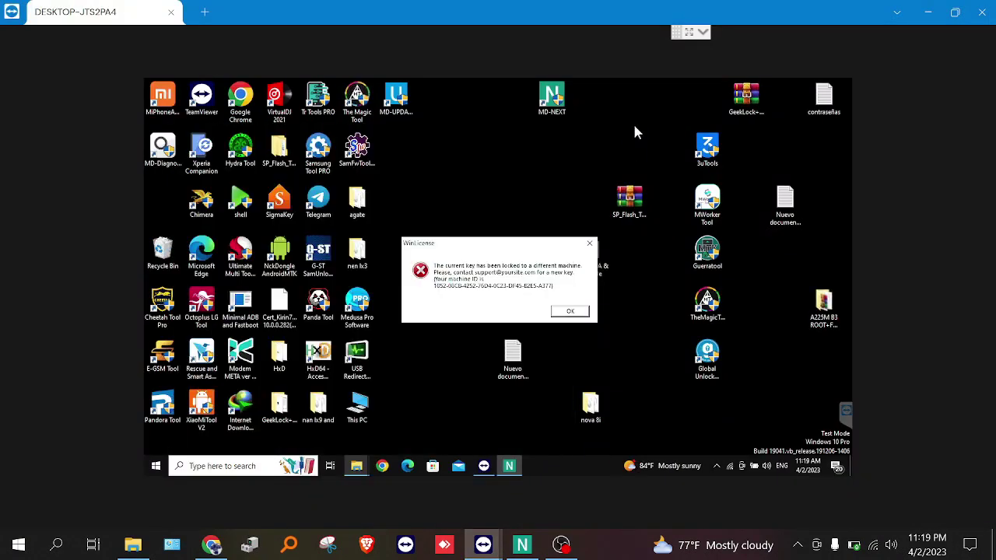
- Create a folder named 'License Don't Delete' on the remote desktop
right_click(634, 128)
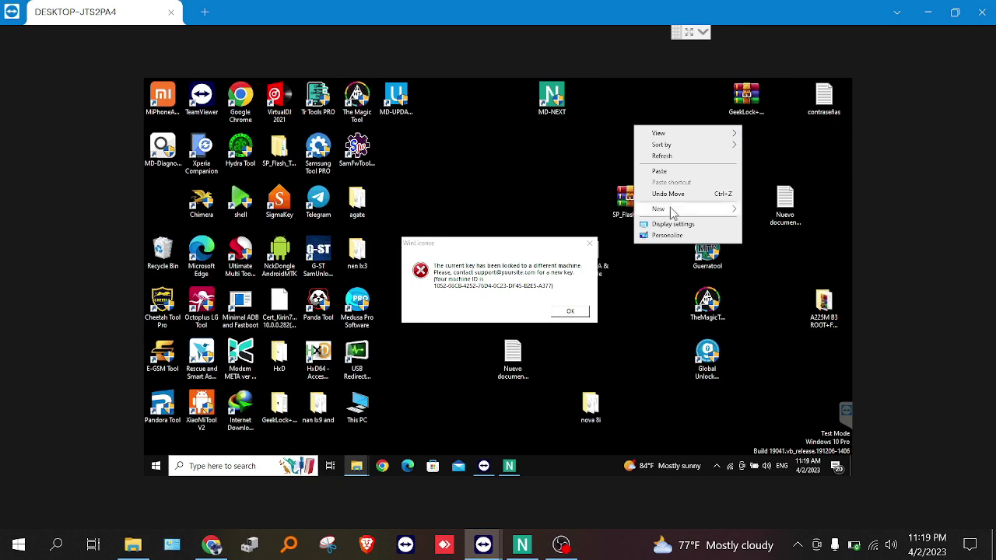
mouse_move(673, 213)
click(592, 205)
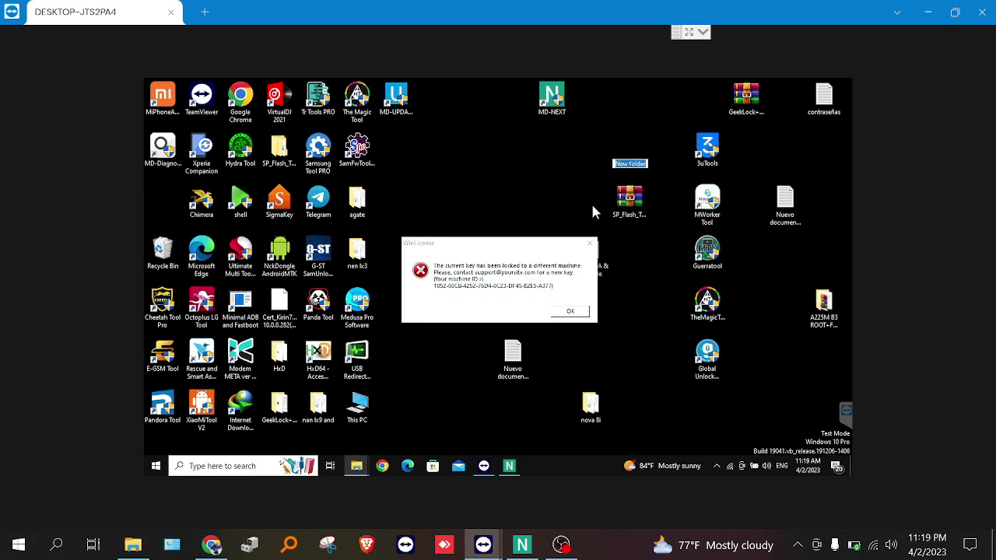
text(License D)
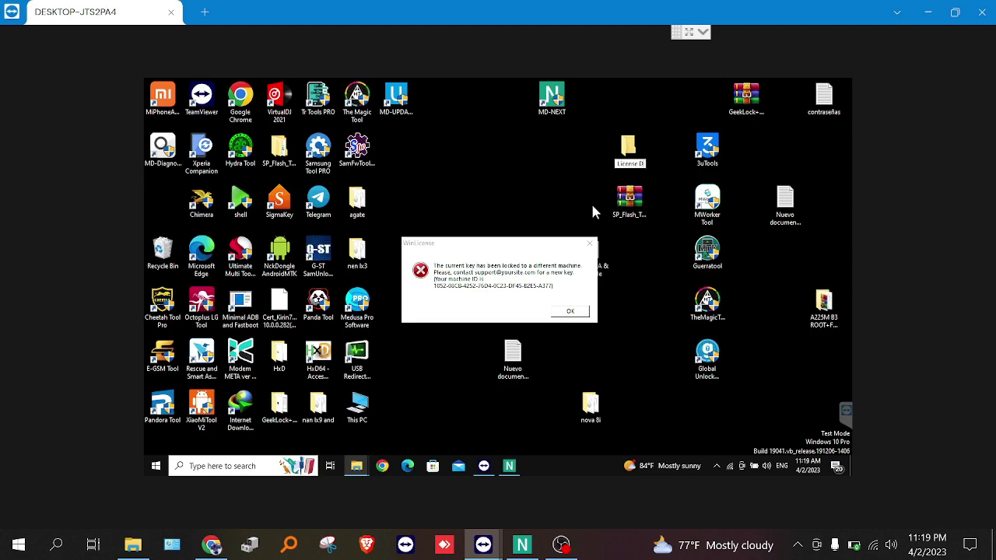
text(on't Delete)
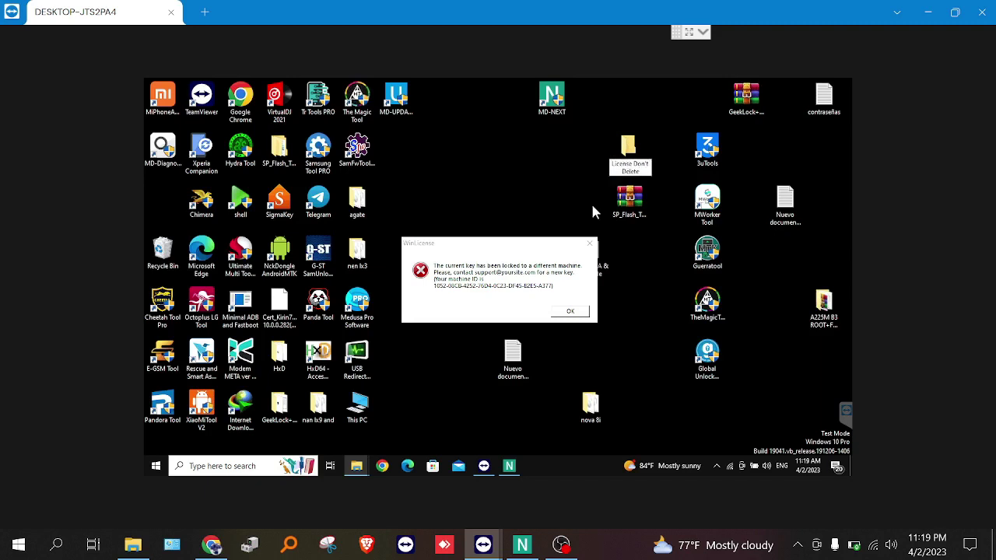
key(Return)
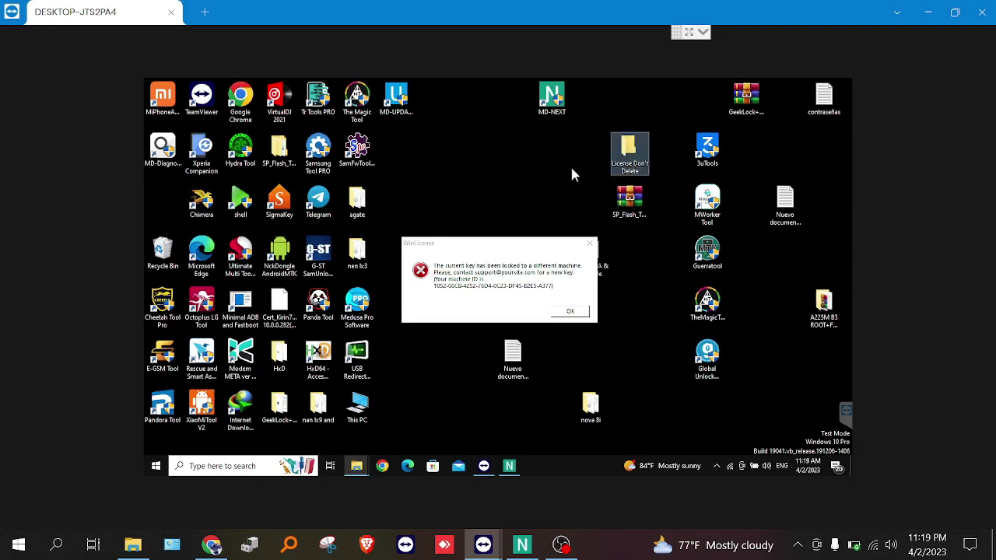
- Paste mdnext.dat into the License Don't Delete folder and close its window
double_click(642, 170)
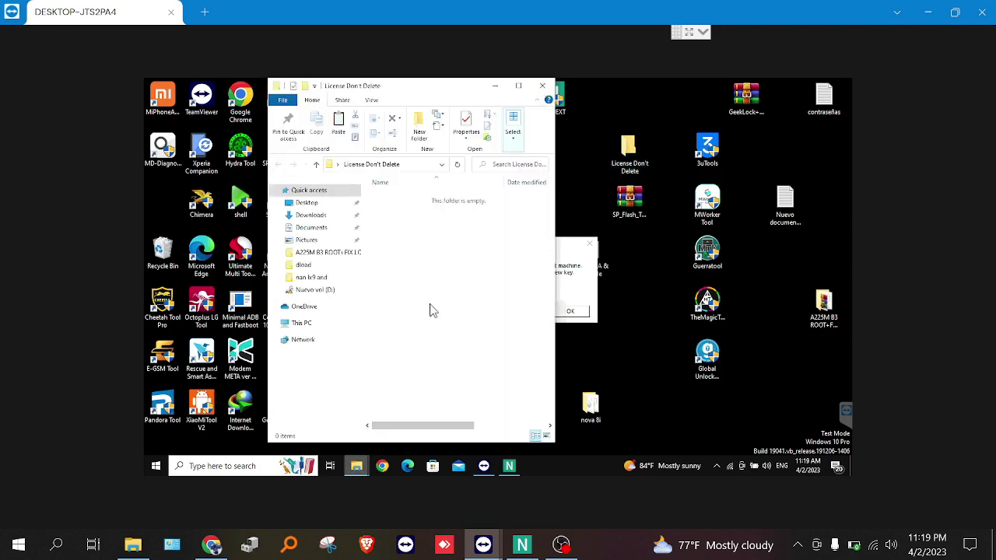
key(ctrl+v)
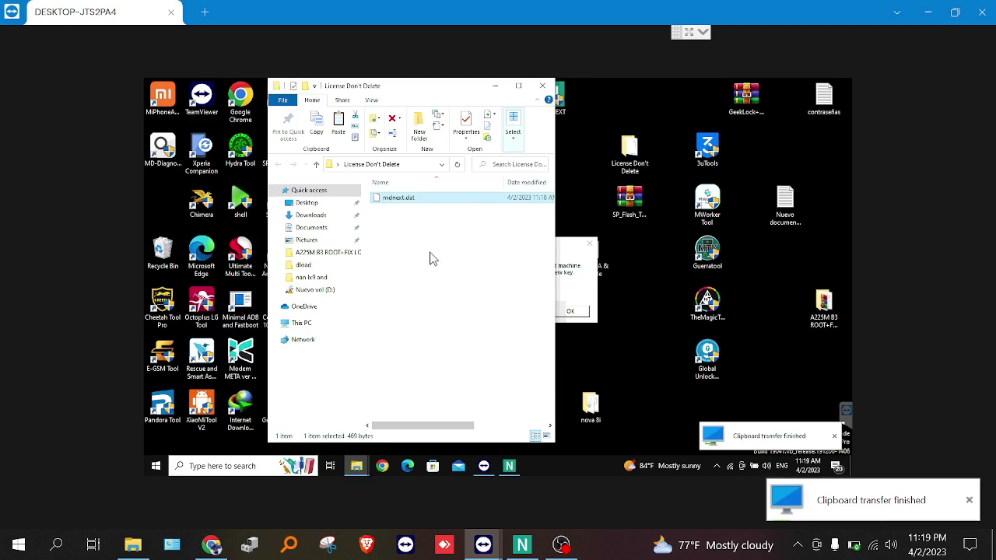
click(543, 86)
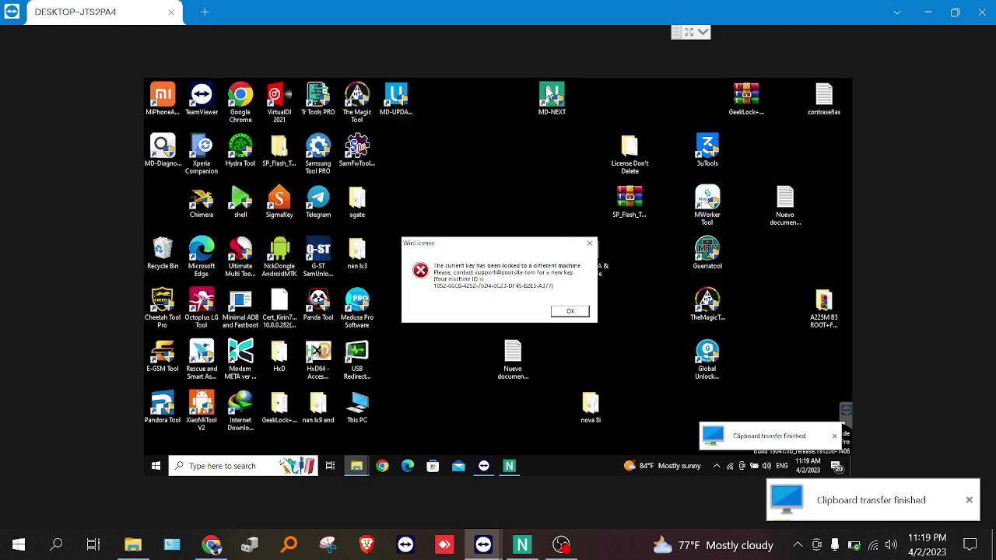
- Paste mdnext.dat into MD-NEXT's System folder, replacing the old file, and dismiss the WinLicense error
click(357, 466)
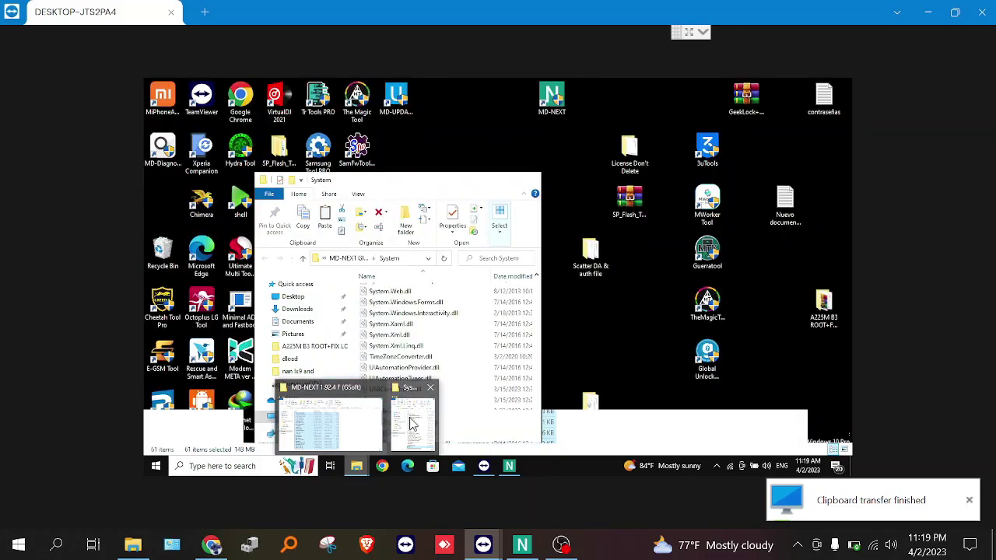
click(410, 424)
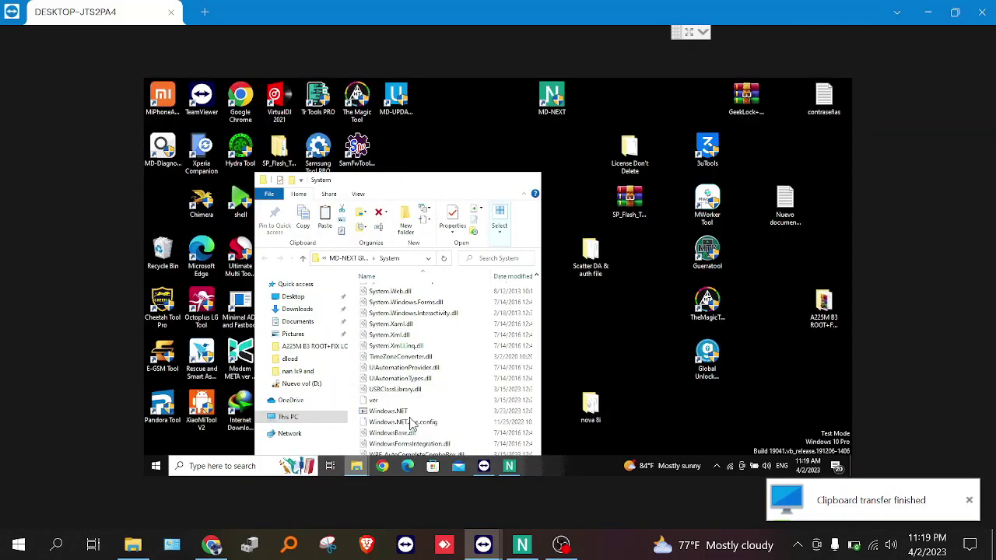
click(411, 424)
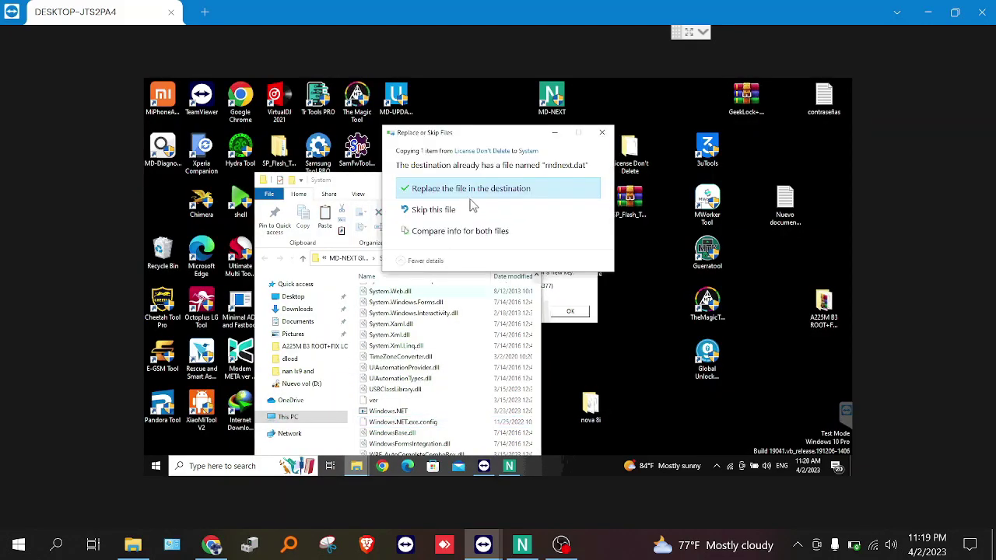
click(476, 197)
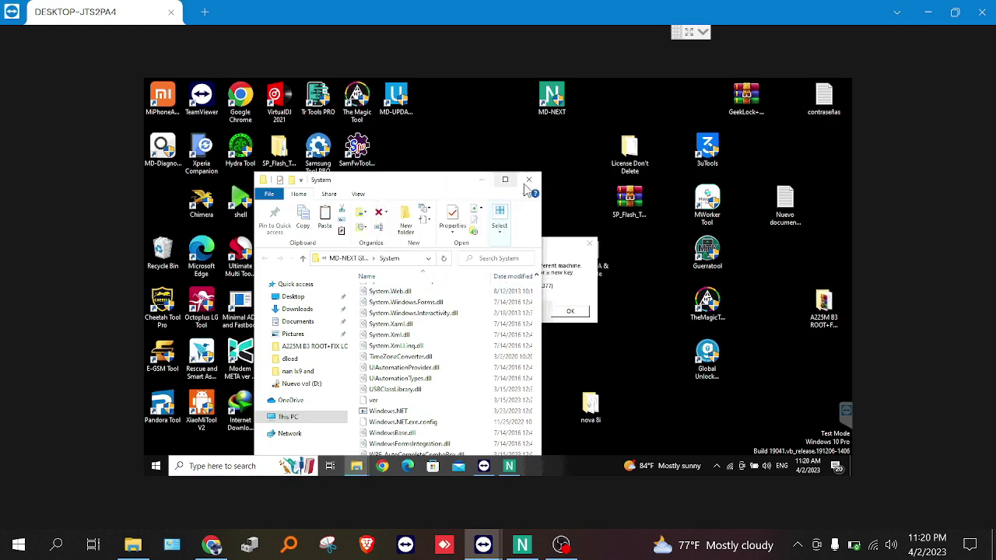
click(568, 312)
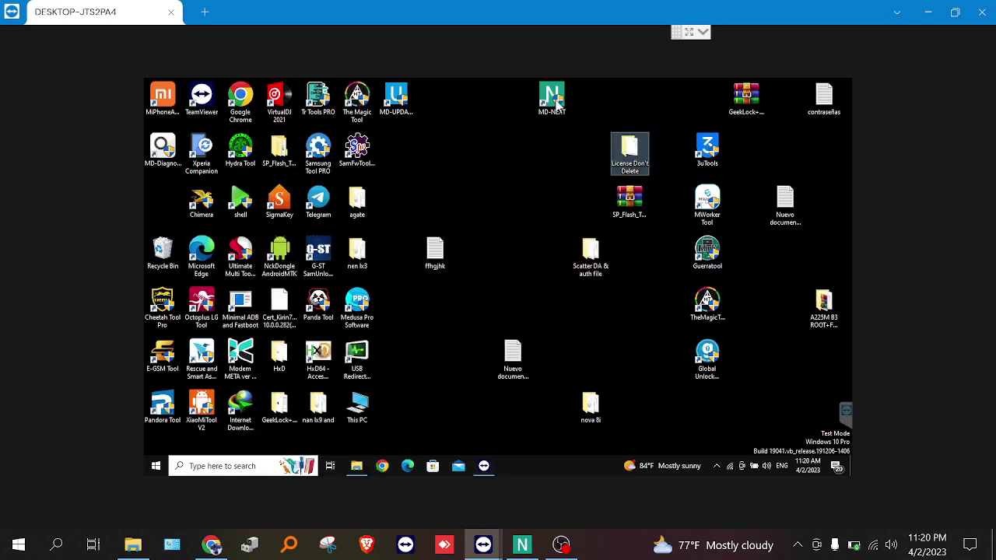
- Relaunch MD-NEXT with administrator rights and acknowledge the WinLicense registration message
double_click(554, 100)
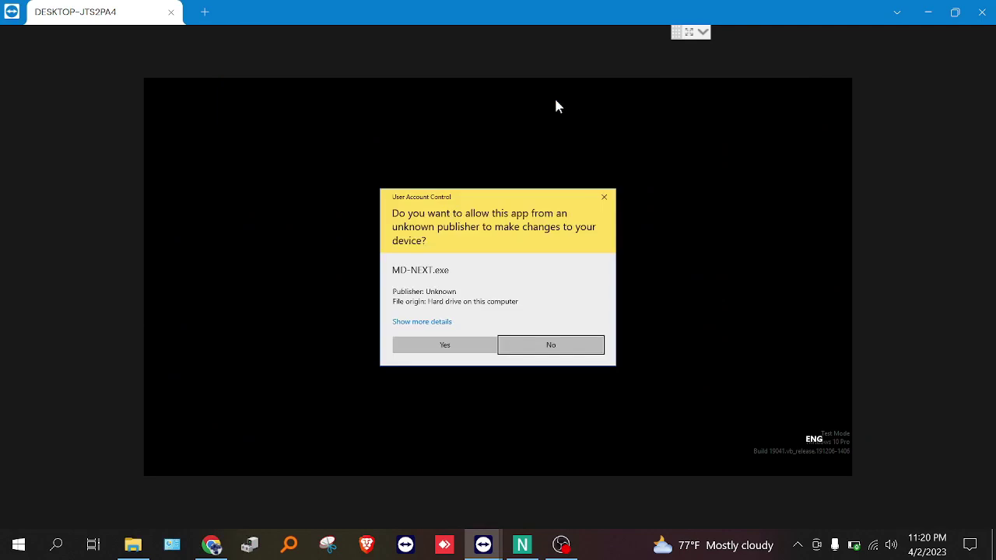
key(Return)
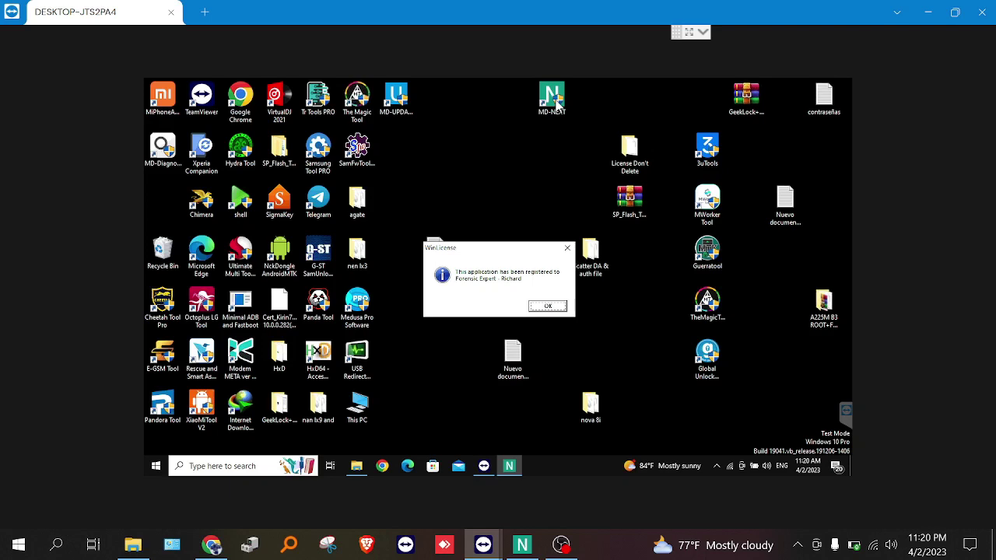
click(547, 306)
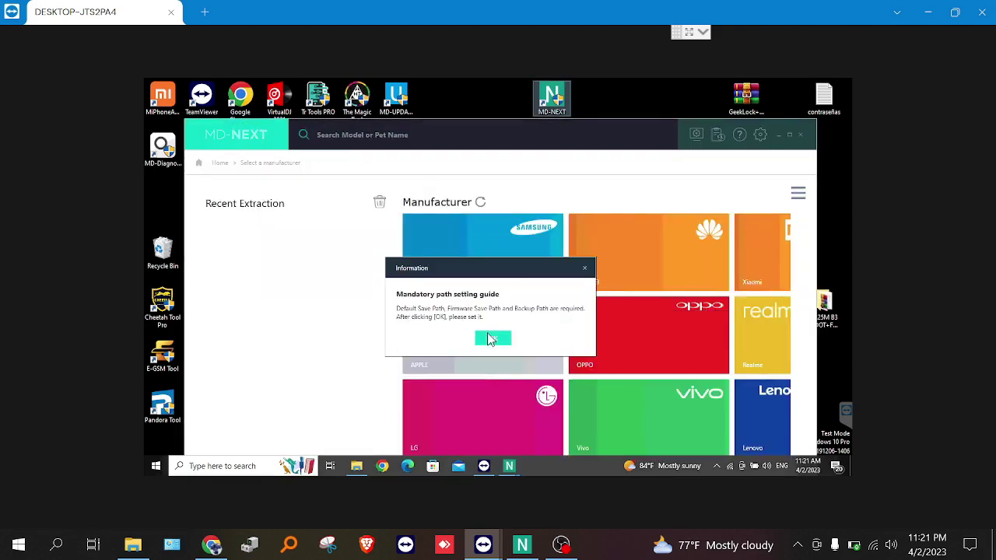
- Create a Documents\MD-NEXT folder and select it as the Default Save Path
click(491, 338)
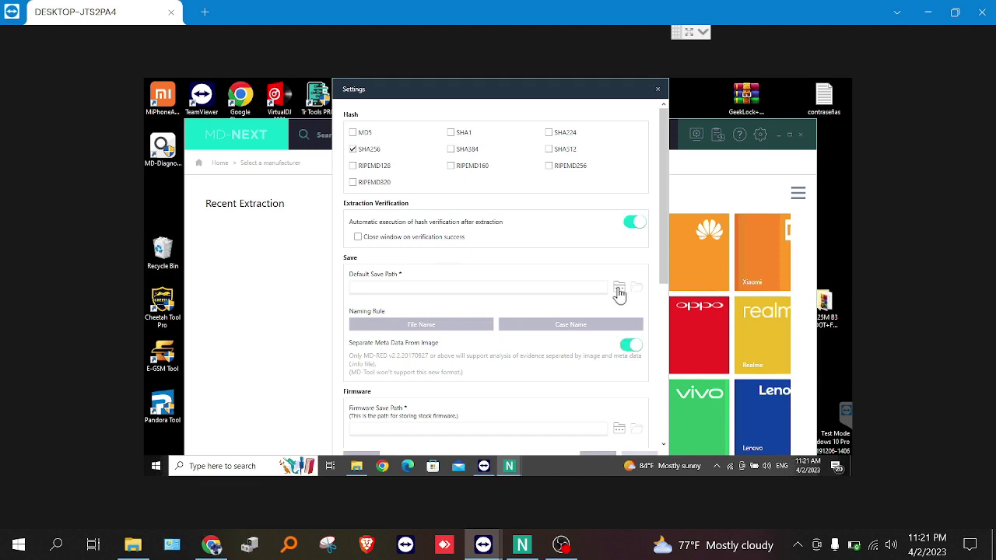
click(619, 291)
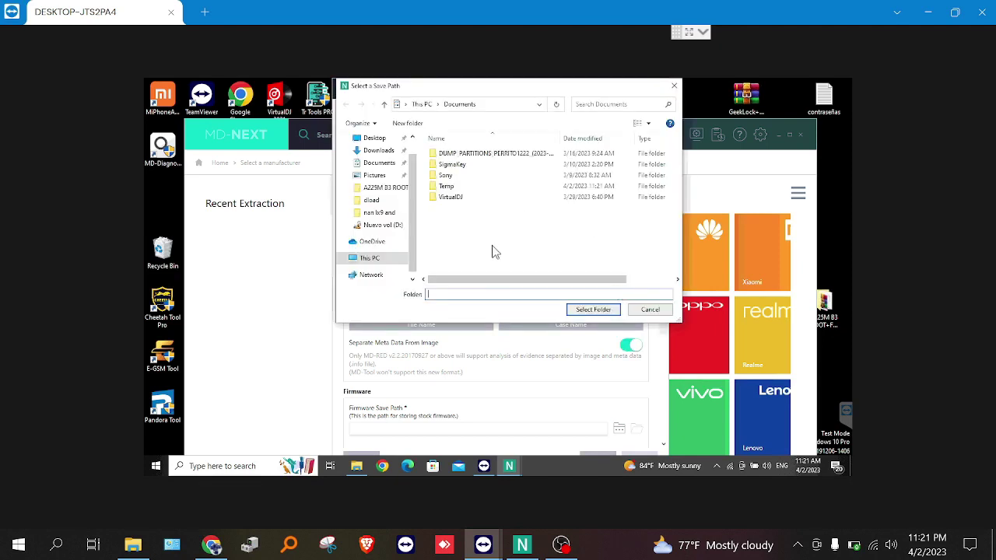
right_click(492, 250)
mouse_move(551, 356)
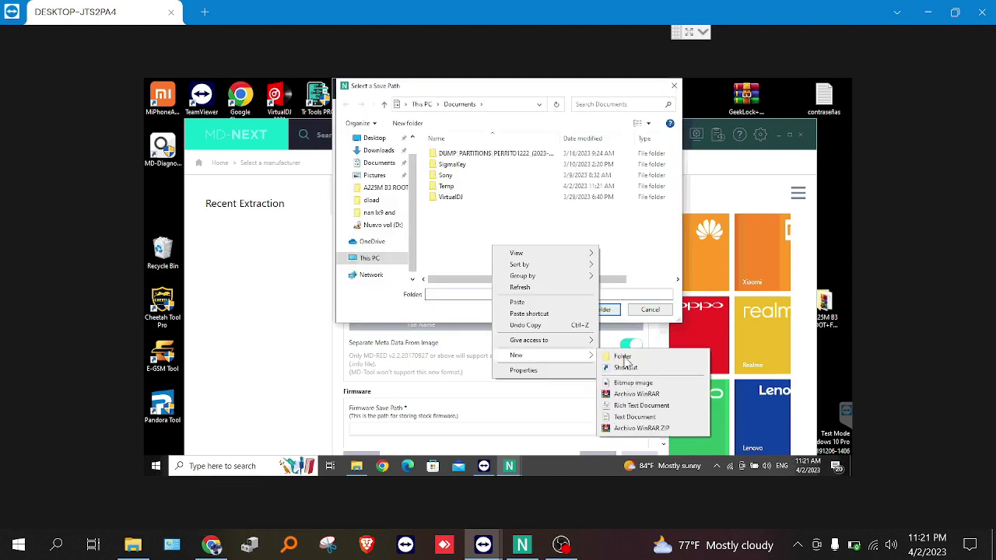
click(623, 357)
text(MD-NEXT)
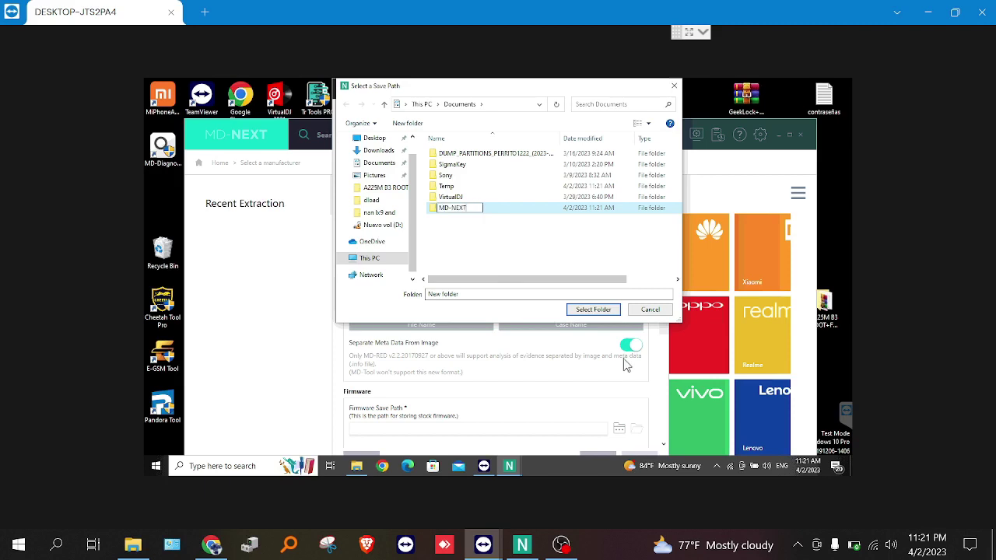
key(Return)
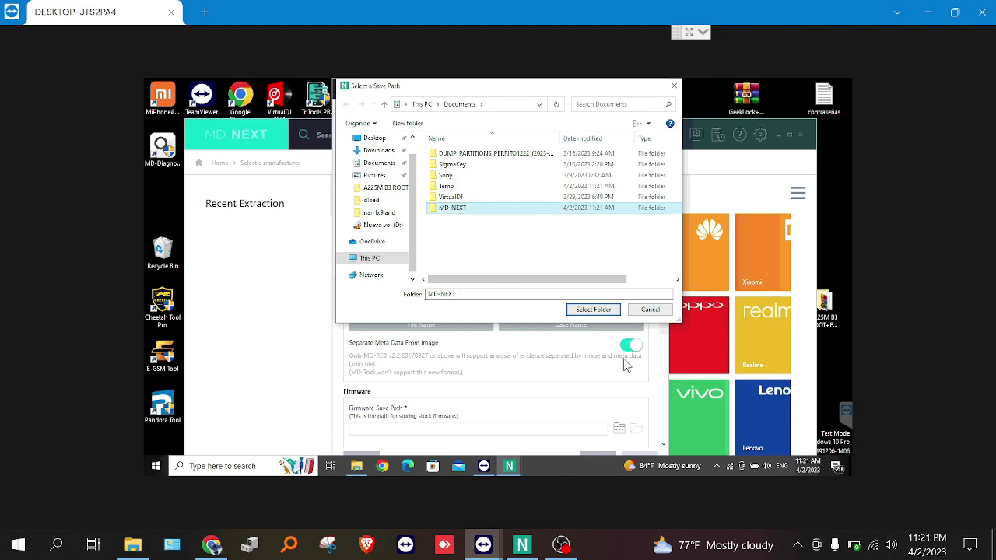
key(Return)
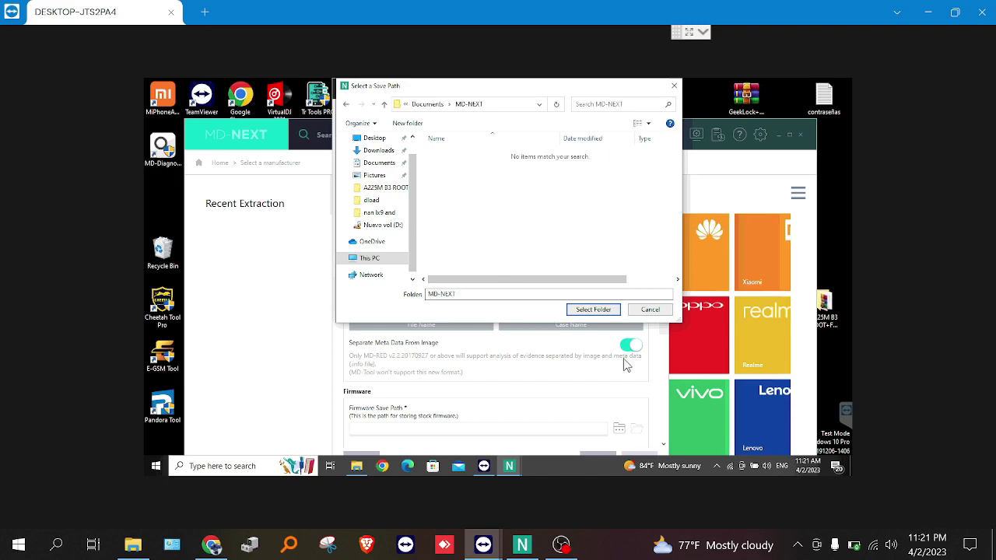
click(604, 310)
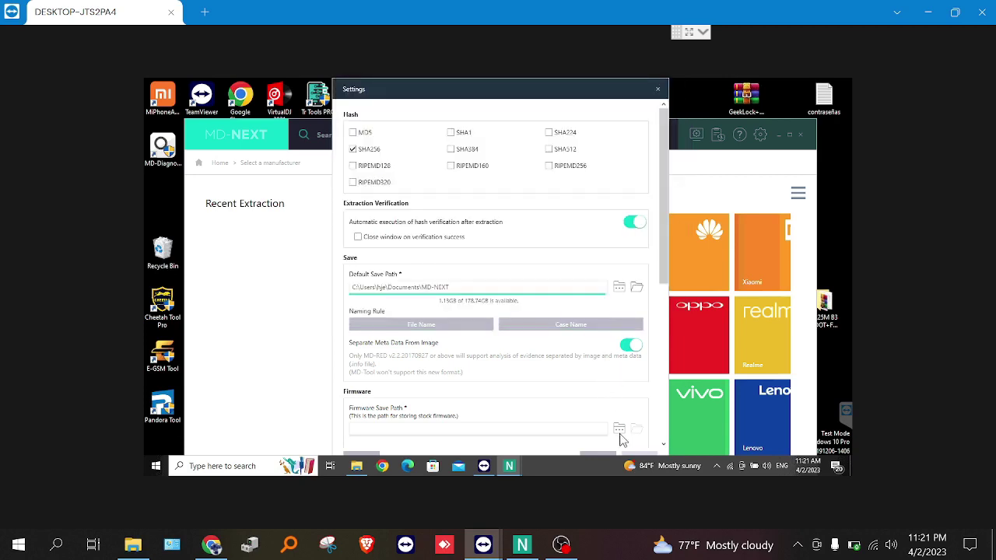
- Set the Case Save Path to the Documents\MD-NEXT folder
scroll(610, 320, down, 3)
scroll(609, 321, down, 2)
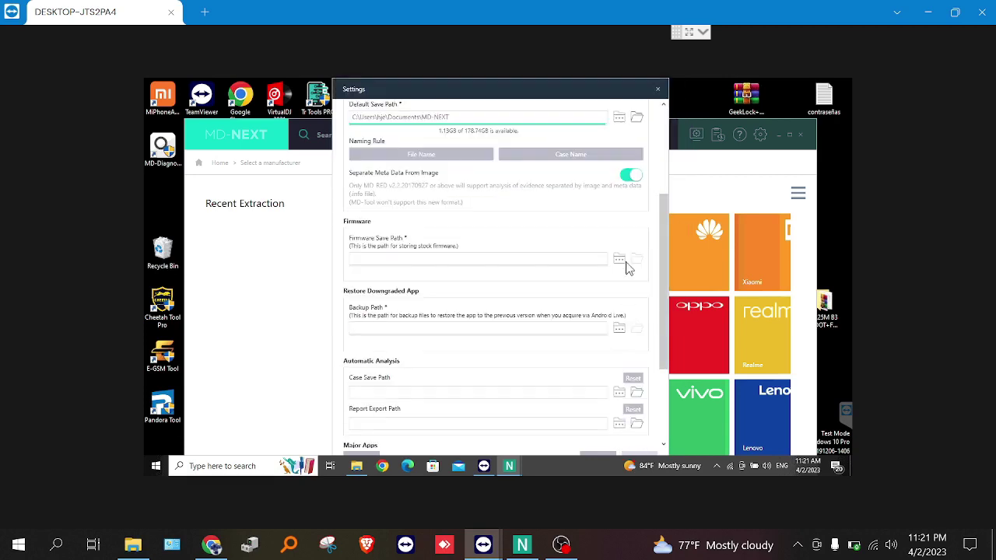
scroll(625, 264, down, 4)
click(622, 265)
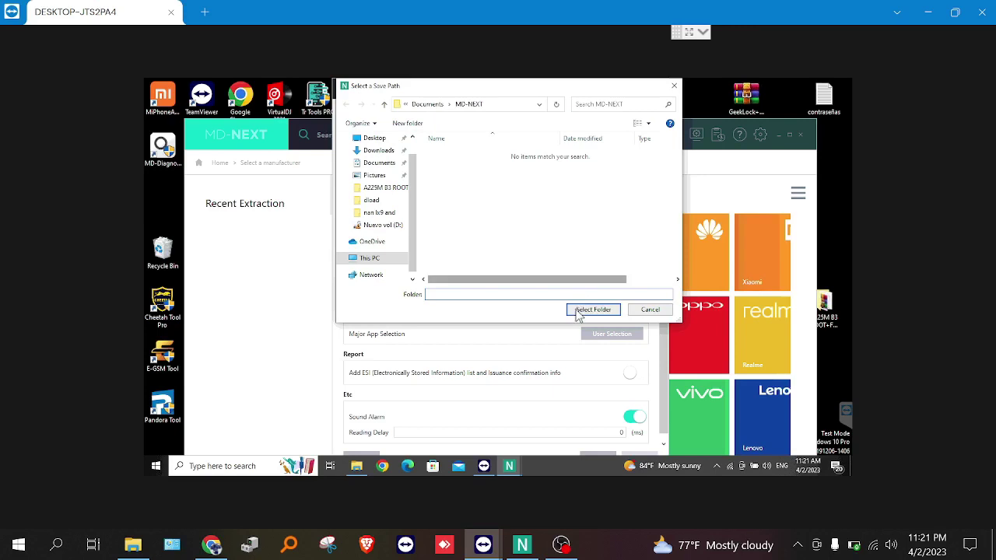
click(584, 307)
- Set the Backup Path to the Documents folder
click(618, 200)
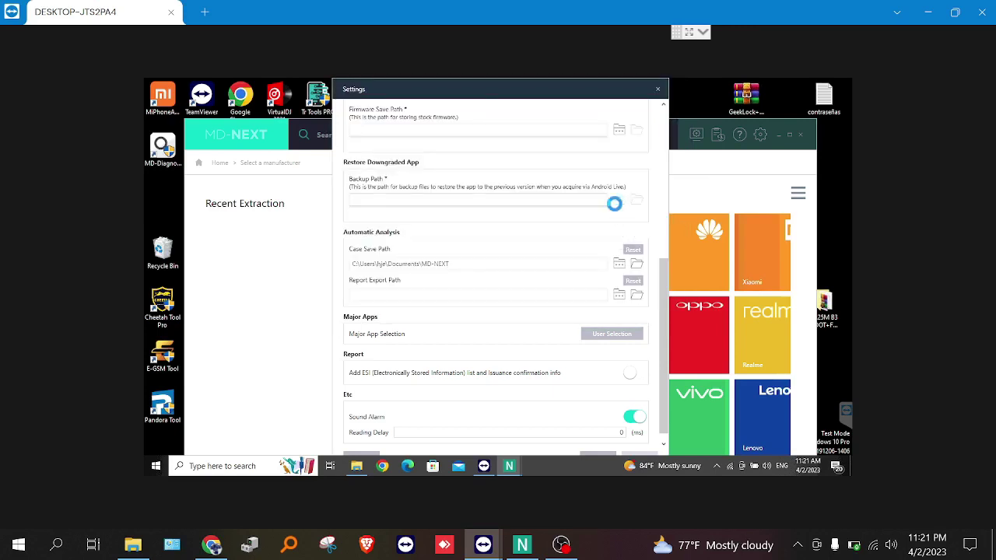
click(595, 307)
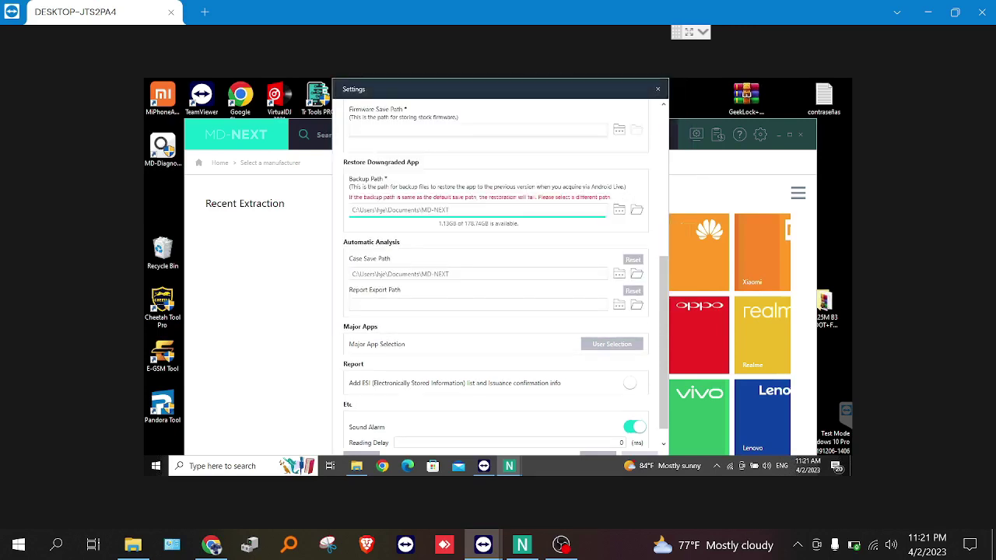
click(620, 214)
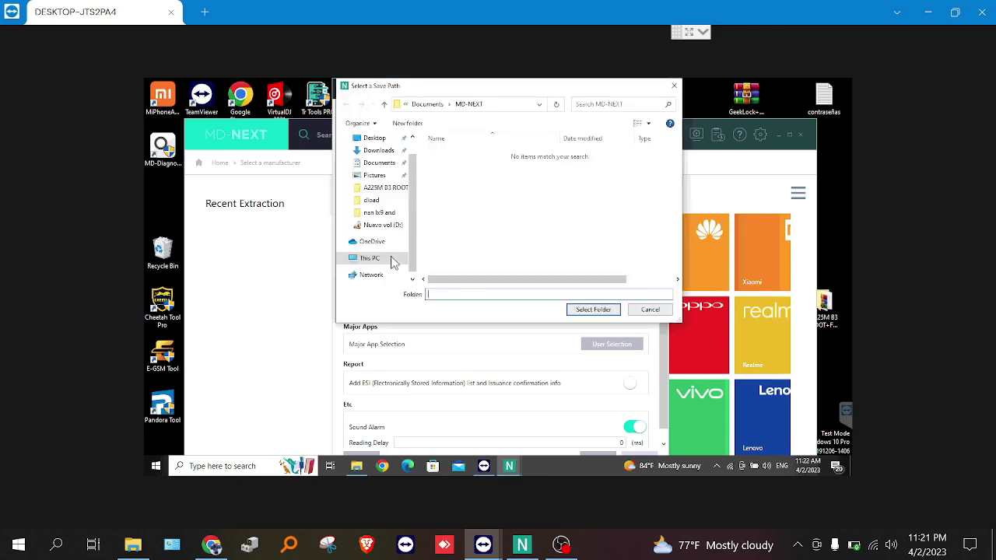
click(387, 165)
click(588, 312)
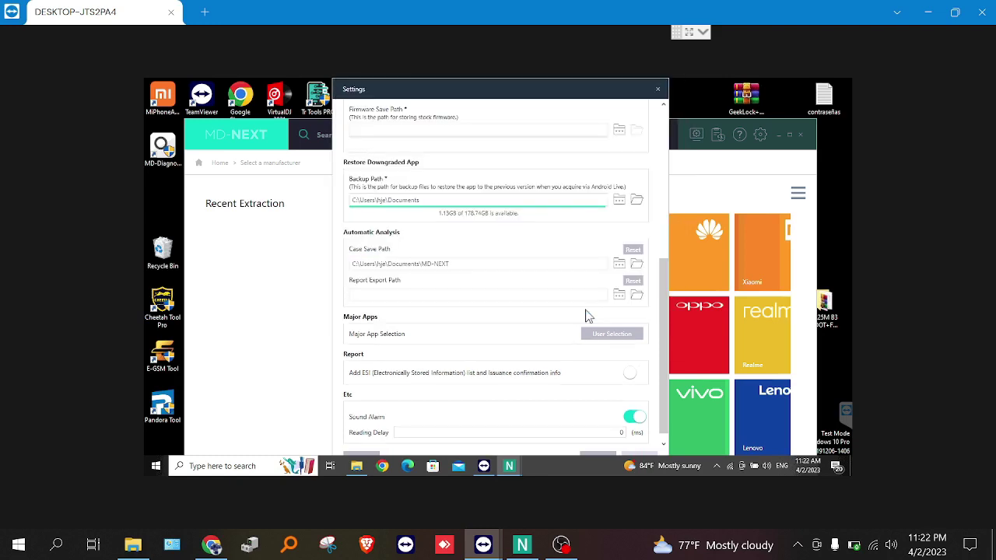
- Set the Report Export and Firmware Save Paths to Documents\MD-NEXT
click(619, 296)
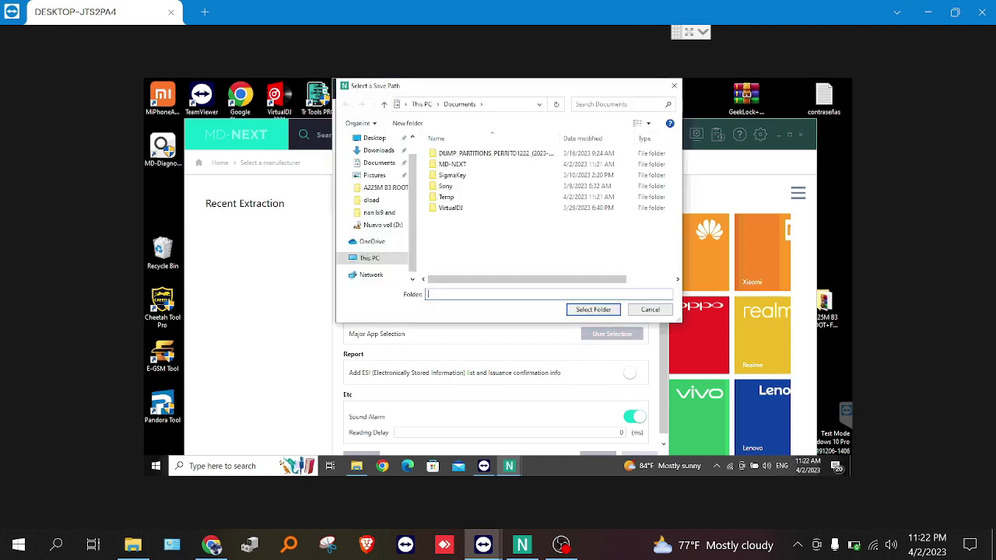
click(468, 166)
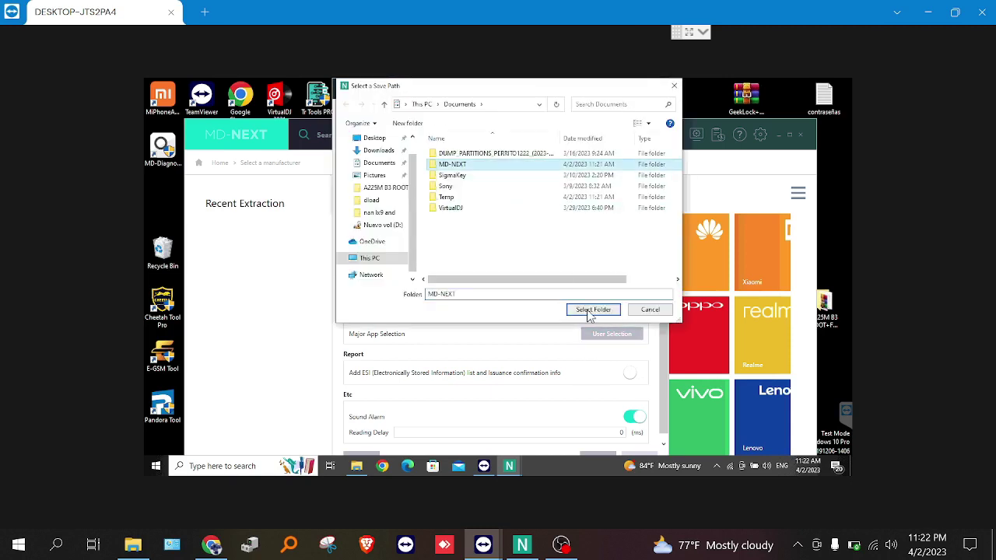
click(589, 311)
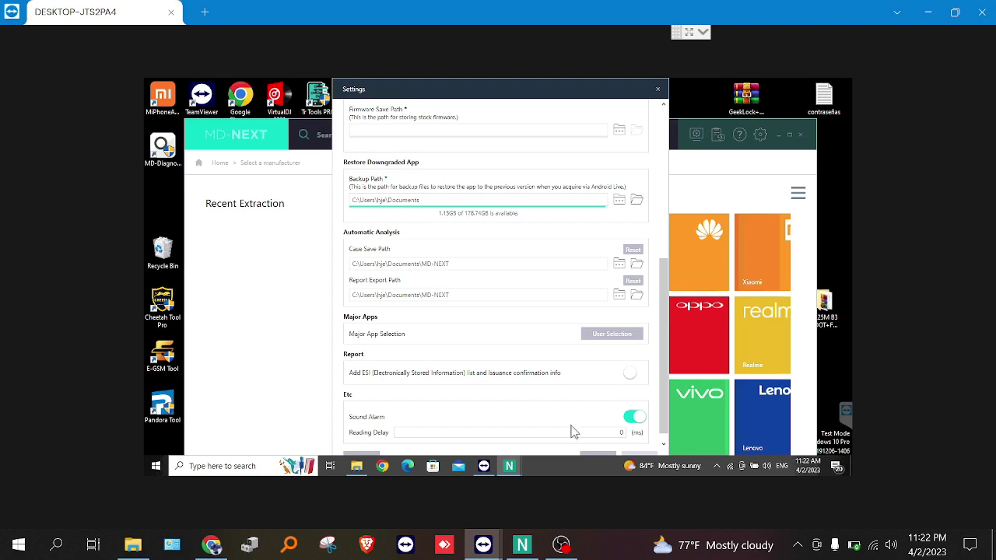
scroll(599, 433, down, 1)
click(598, 458)
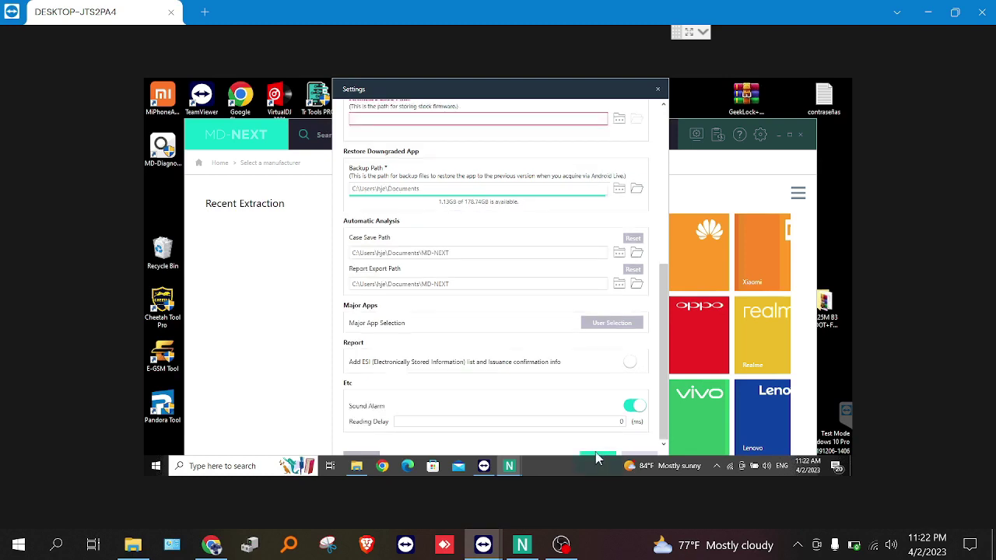
click(619, 121)
click(581, 309)
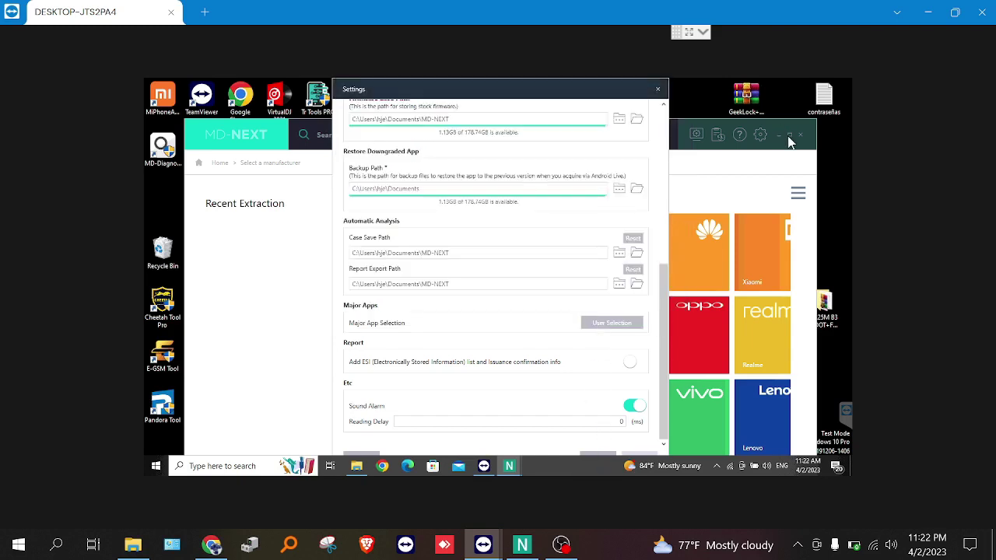
- Save the Settings and check version 1.92.4.1819 with all modules listed as Perpetual
click(599, 457)
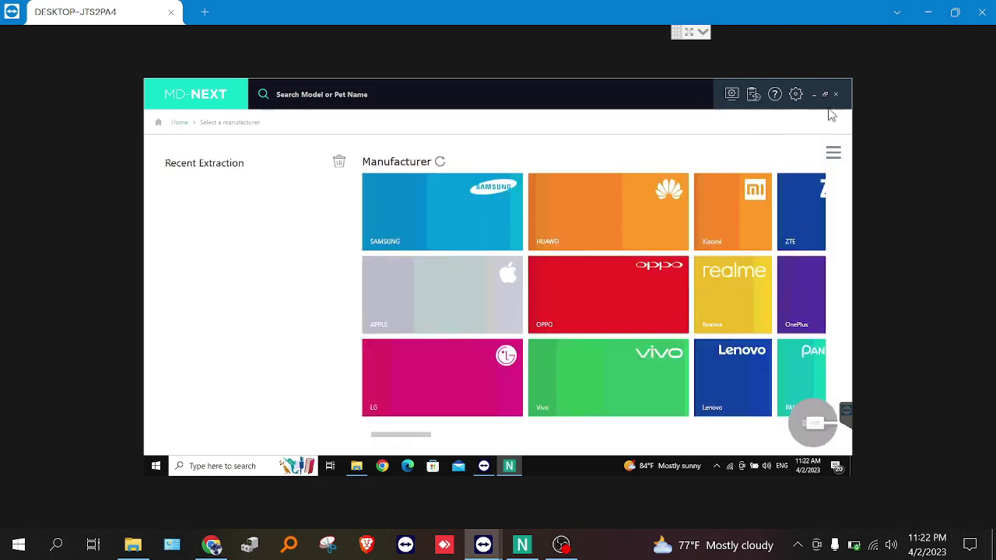
click(775, 94)
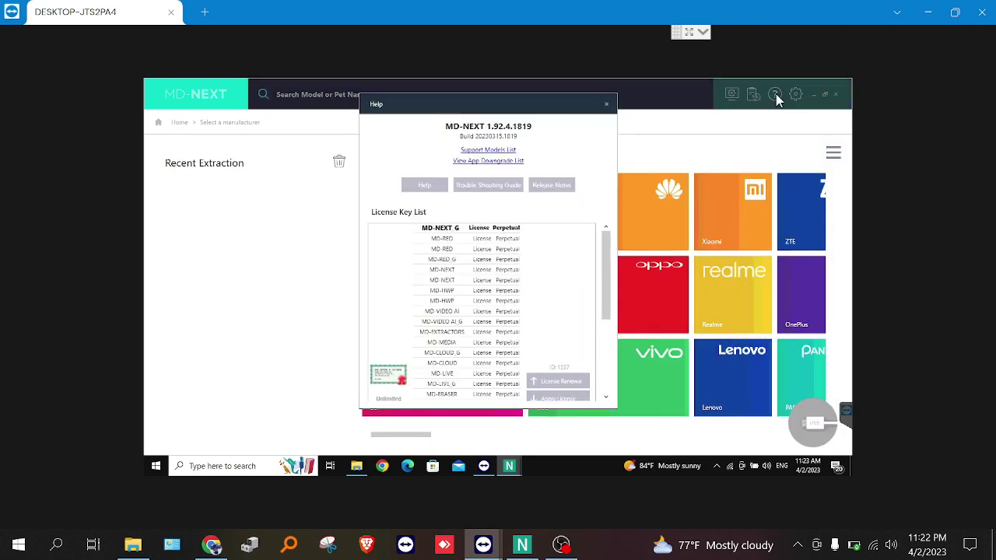